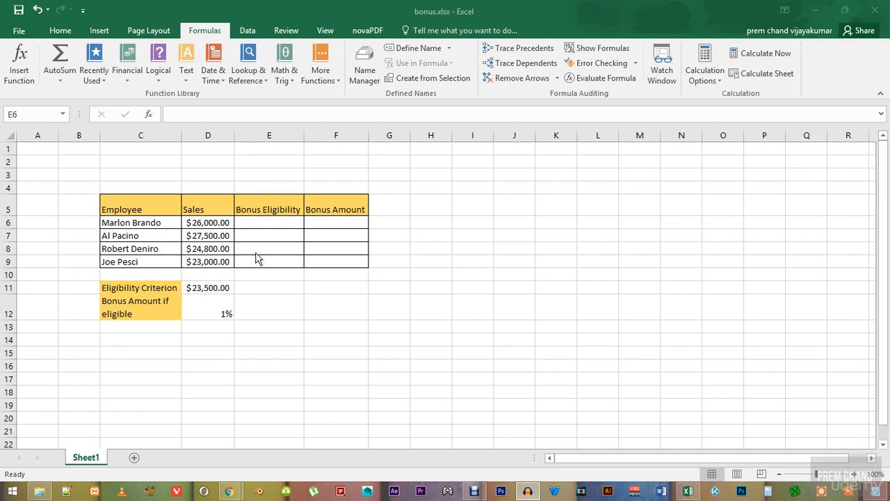
pyautogui.click(263, 223)
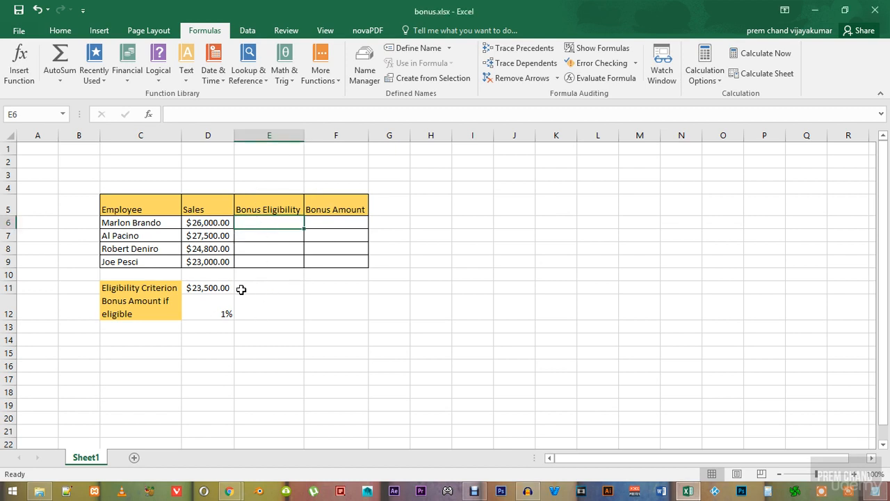
pyautogui.click(60, 30)
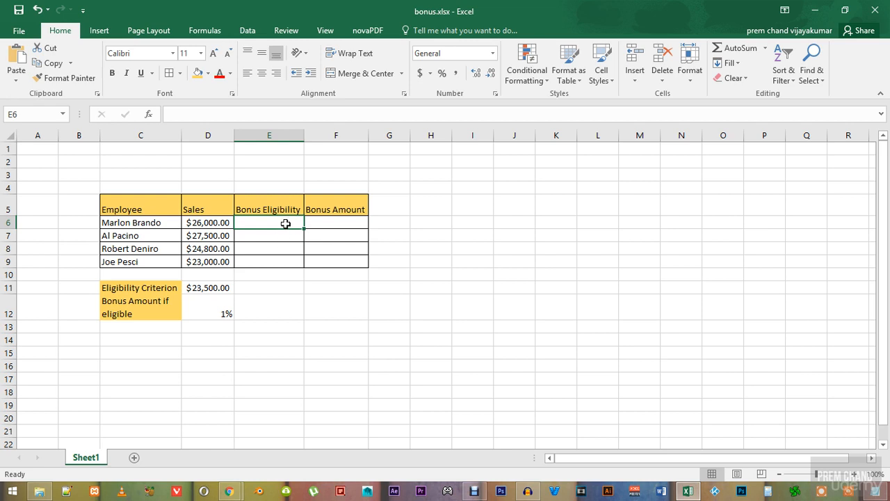
pyautogui.click(201, 31)
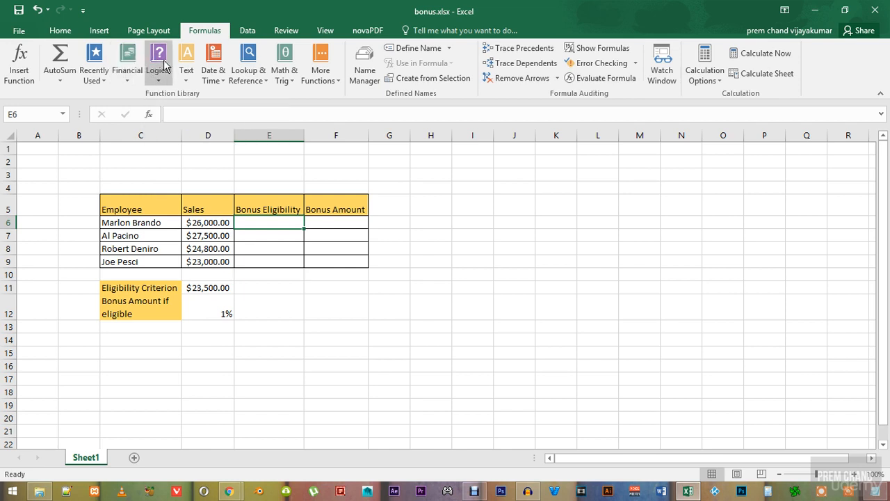
pyautogui.click(100, 76)
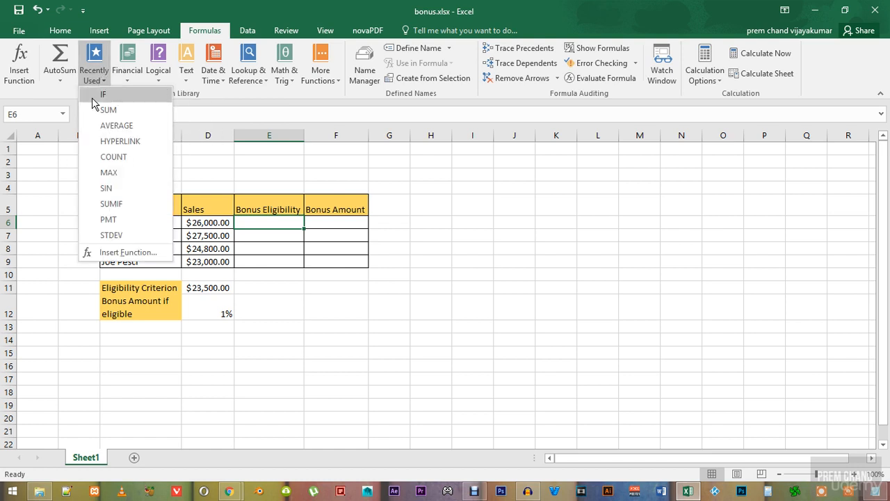
pyautogui.click(251, 114)
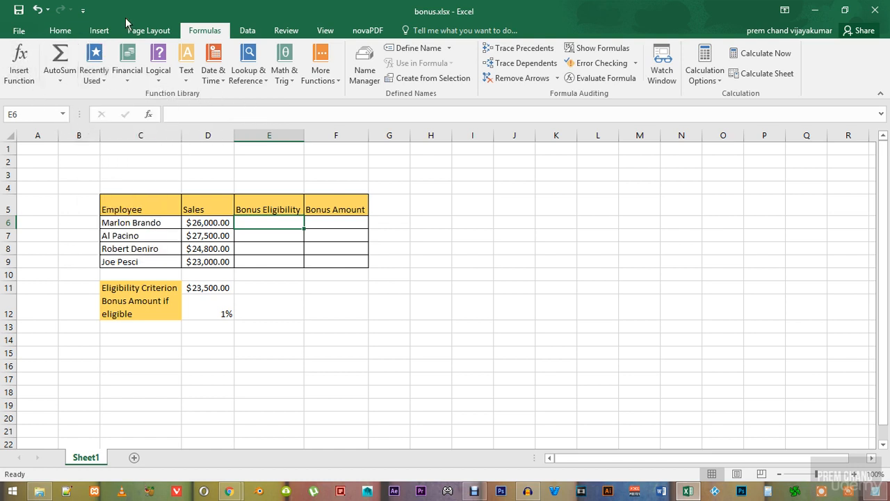
# - Search the function library for "if" and insert the IF function in cell E6, keeping the table's cells uncovered by its arguments dialog
pyautogui.click(19, 61)
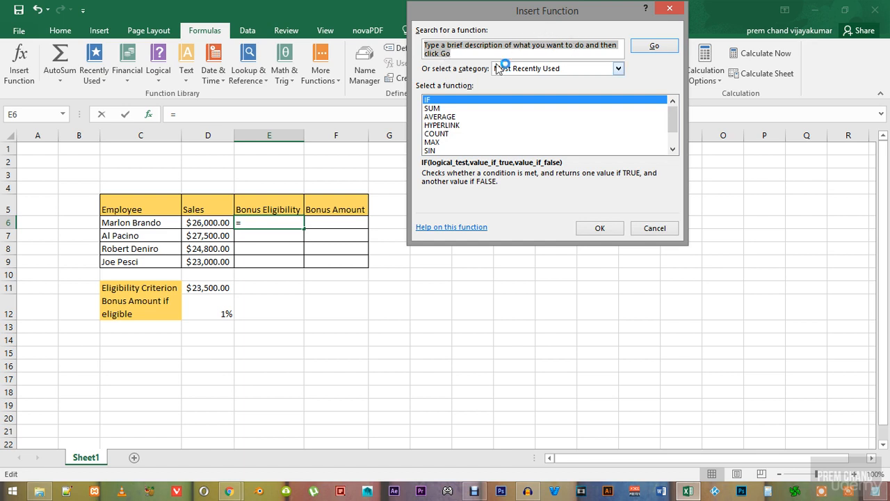
pyautogui.write('if')
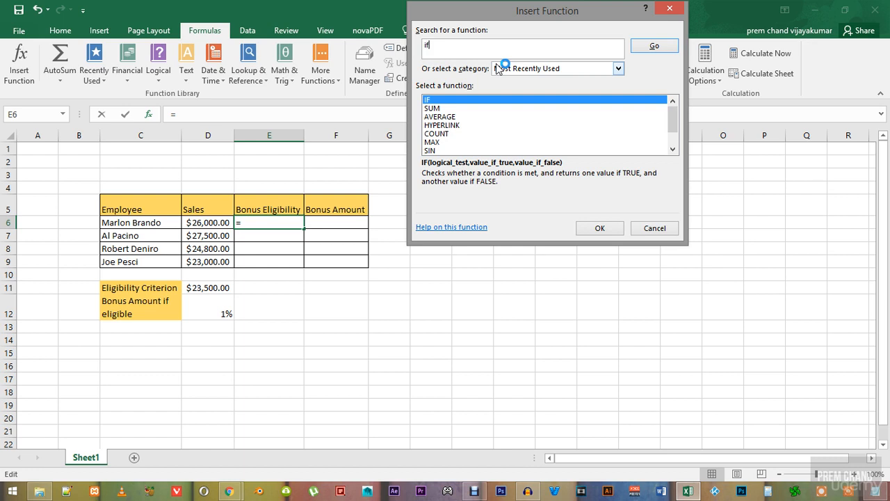
pyautogui.click(654, 48)
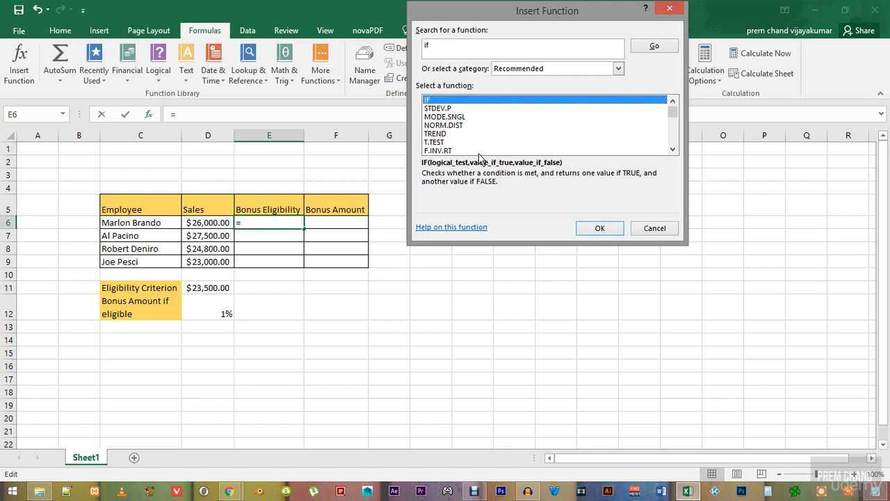
pyautogui.click(599, 232)
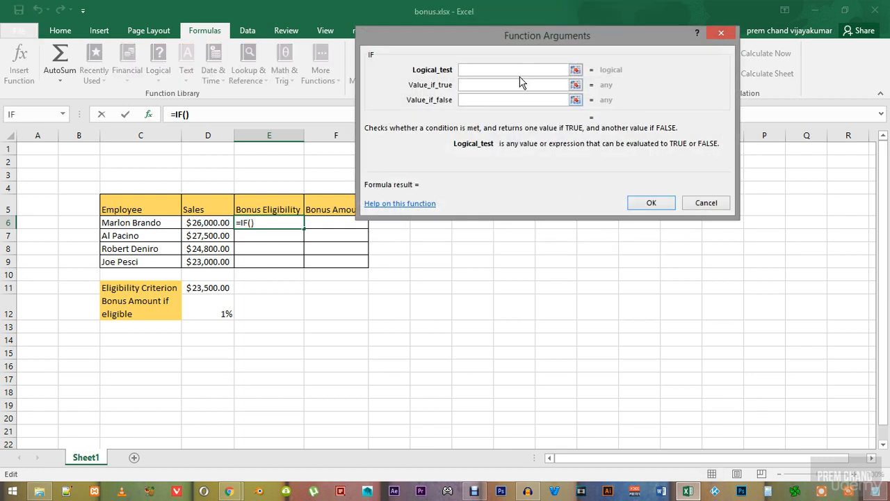
pyautogui.moveTo(529, 44); pyautogui.dragTo(486, 157)
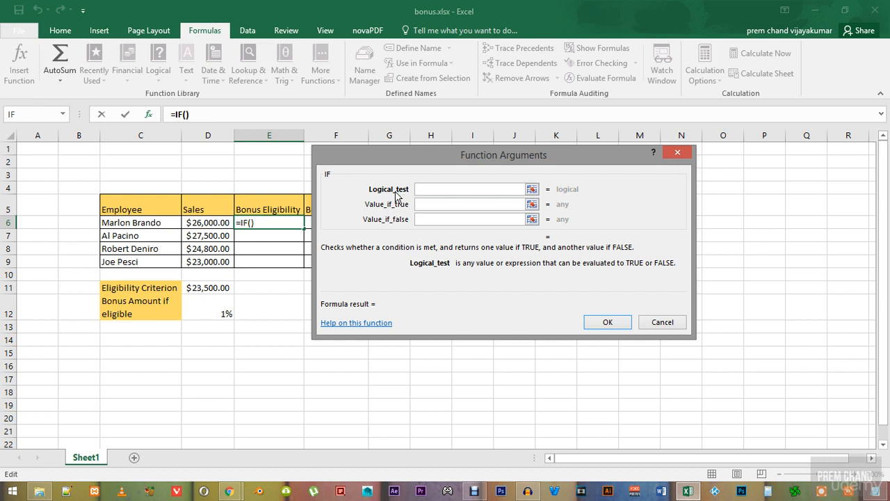
# - Set the IF function's logical test to D6>=$D$11, with the eligibility criterion as an absolute reference
pyautogui.write('=')
pyautogui.press('BackSpace')
pyautogui.click(206, 228)
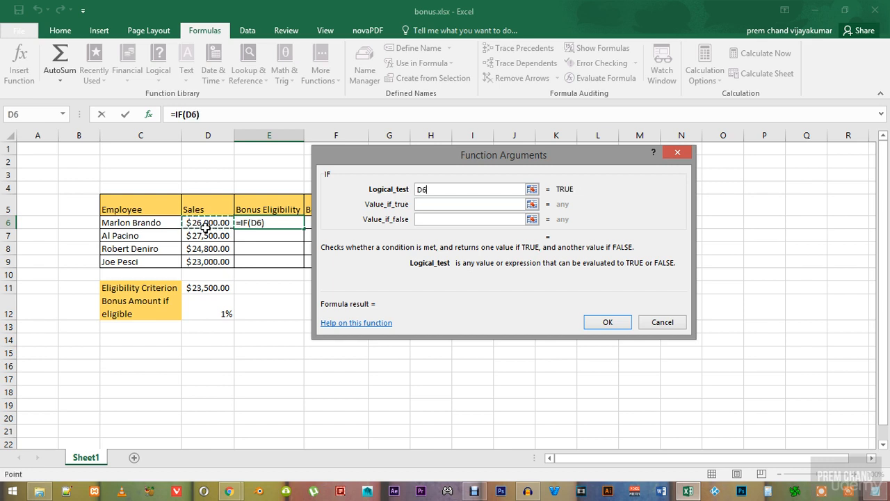
pyautogui.write('>=')
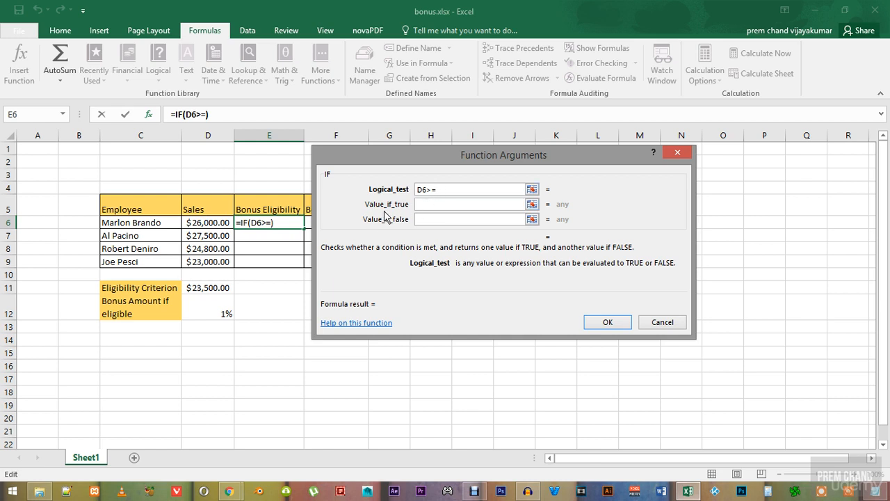
pyautogui.click(212, 289)
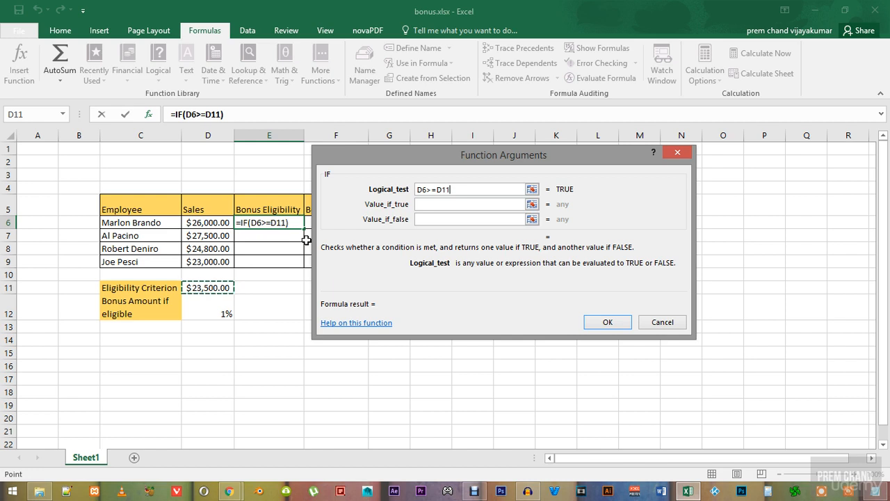
pyautogui.click(446, 189)
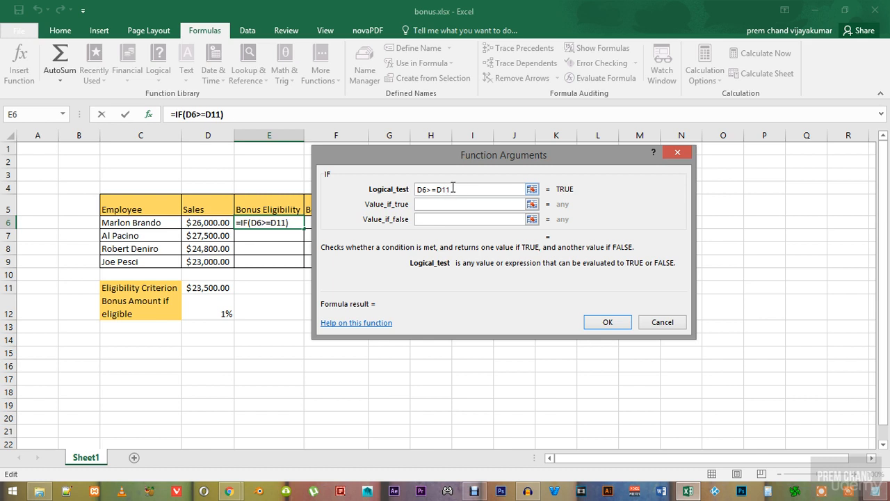
pyautogui.press('F4')
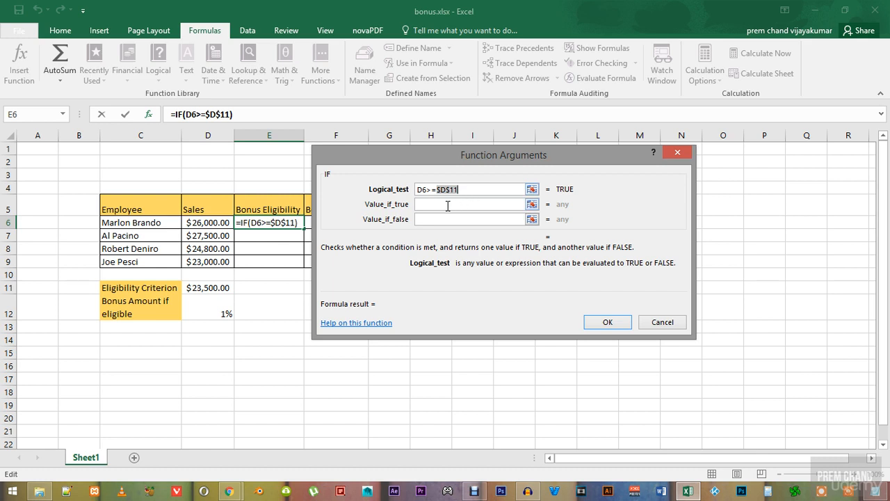
# - Make the E6 formula return Yes when the test is true and No when it is false, and enter it
pyautogui.click(447, 206)
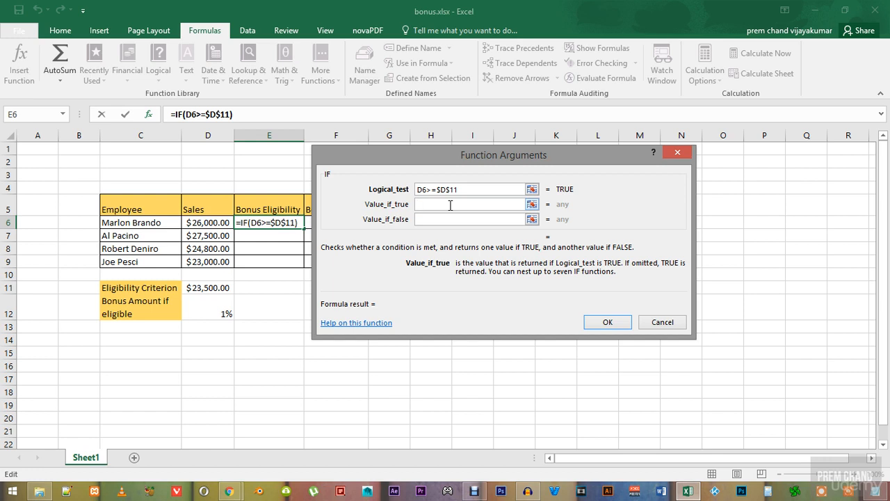
pyautogui.write('Y')
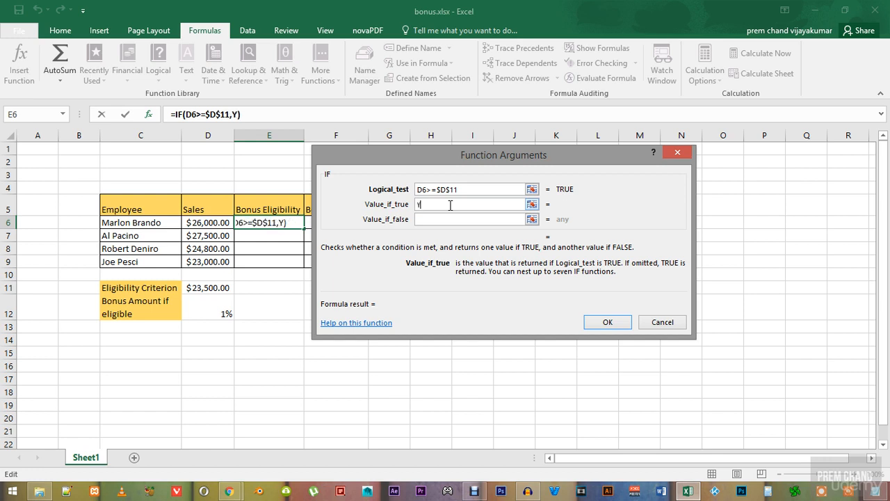
pyautogui.write('es')
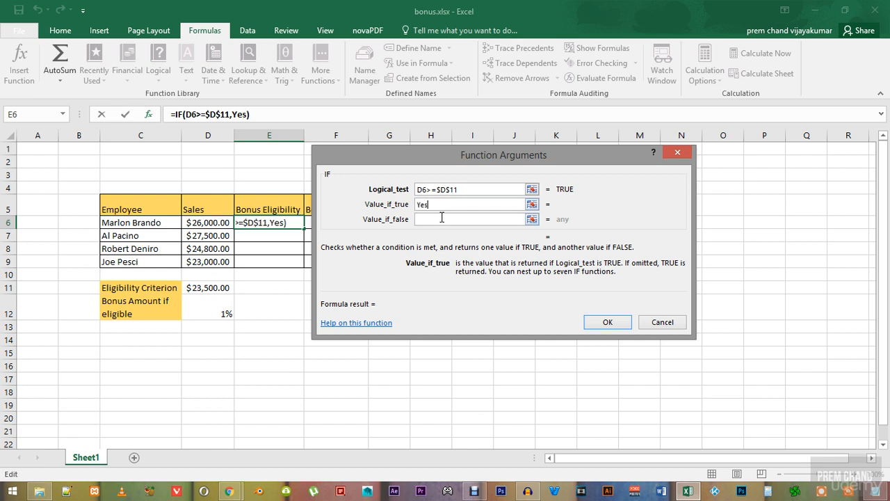
pyautogui.click(440, 219)
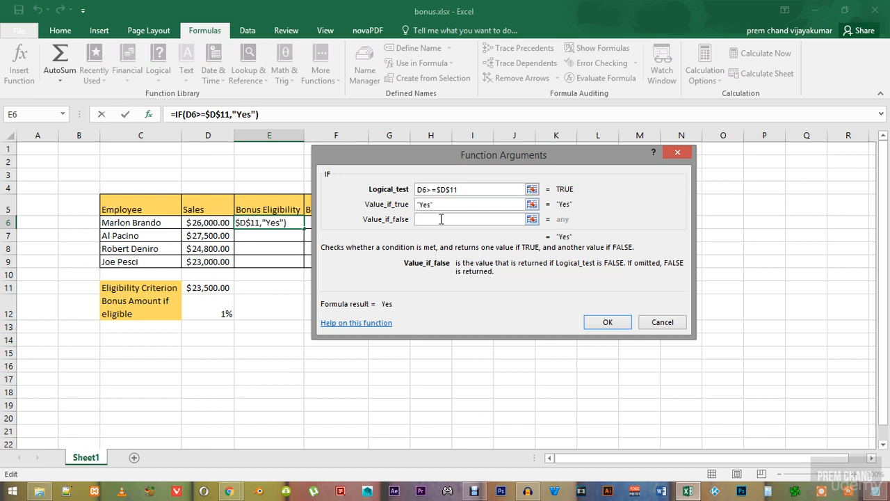
pyautogui.write('N')
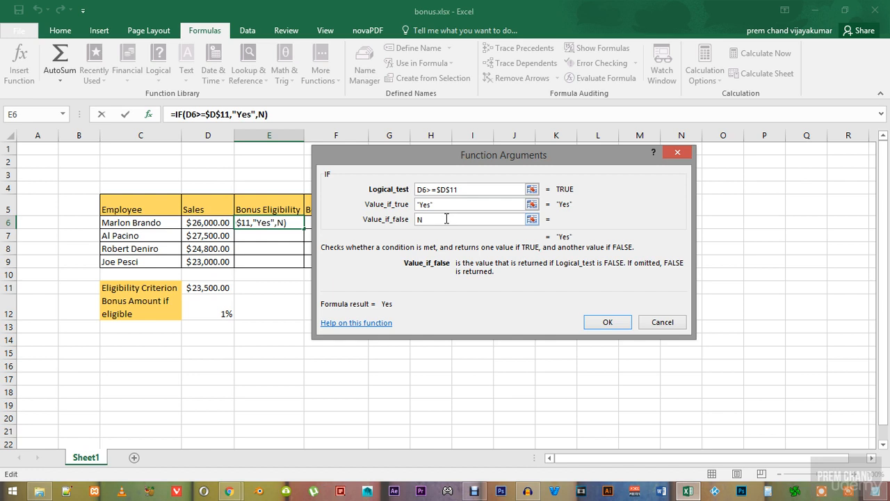
pyautogui.write('o')
pyautogui.click(607, 323)
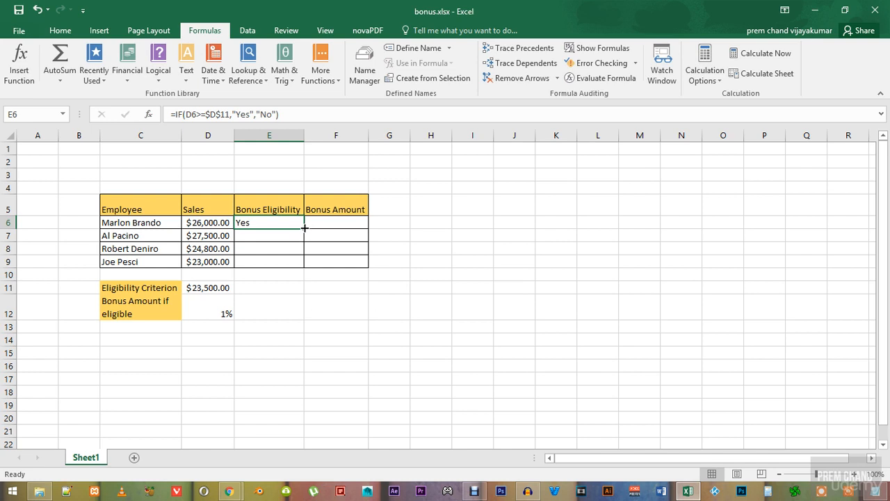
# - Copy the bonus eligibility formula from E6 down through E9 and check the copied formula in E9
pyautogui.moveTo(304, 228); pyautogui.dragTo(294, 267)
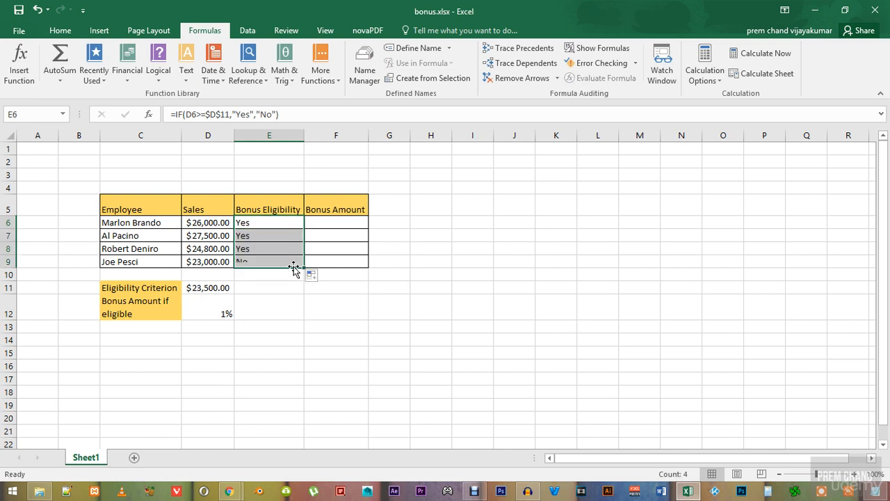
pyautogui.click(252, 277)
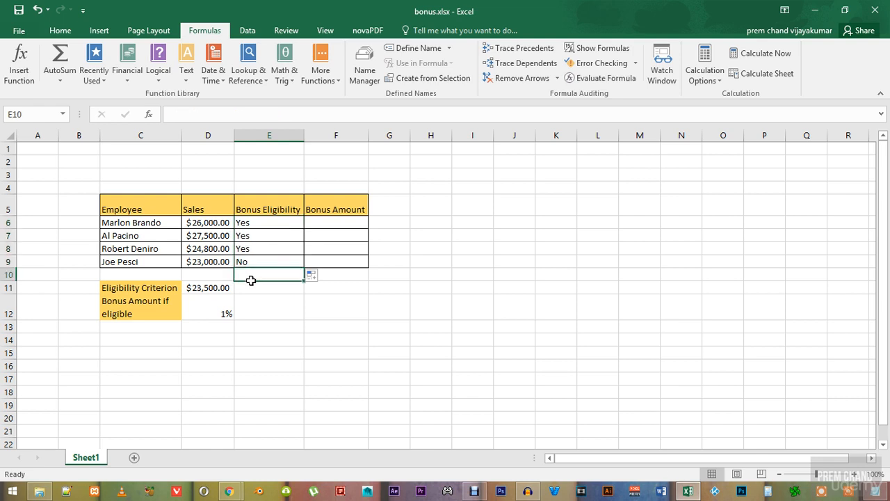
pyautogui.click(254, 261)
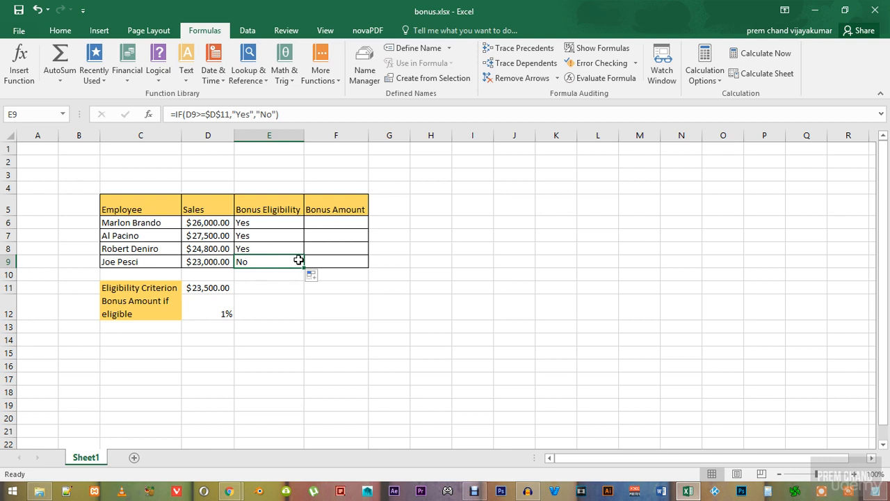
# - Insert the logical IF function in F6, the first cell of the Bonus Amount column
pyautogui.click(341, 224)
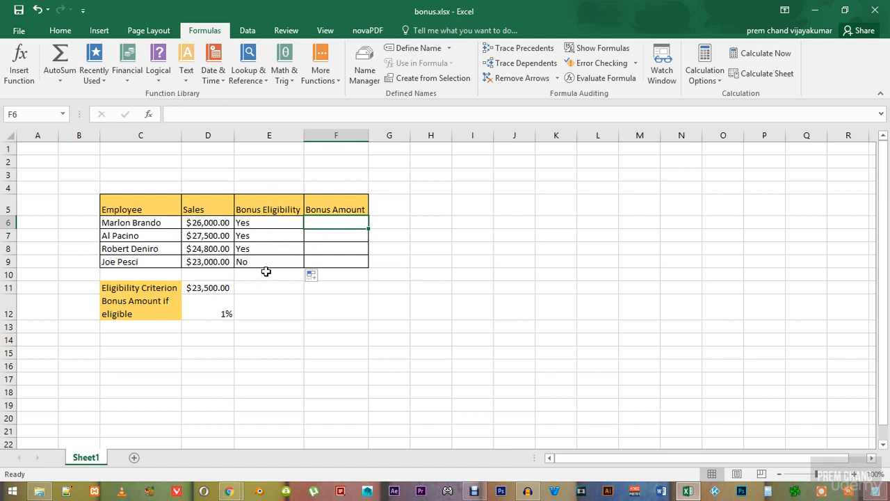
pyautogui.click(211, 308)
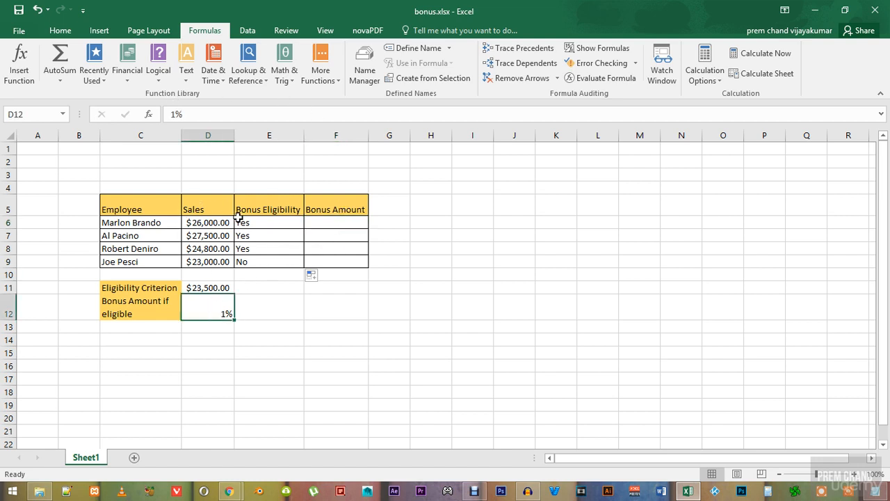
pyautogui.click(328, 224)
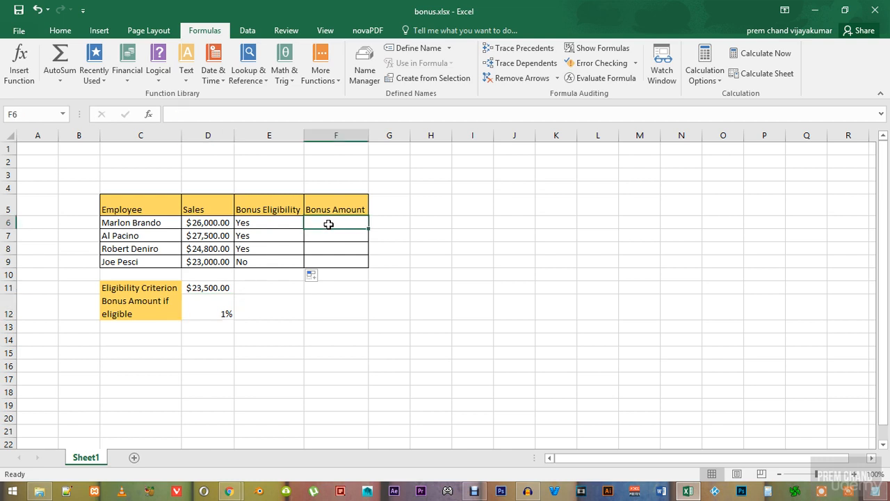
pyautogui.click(158, 73)
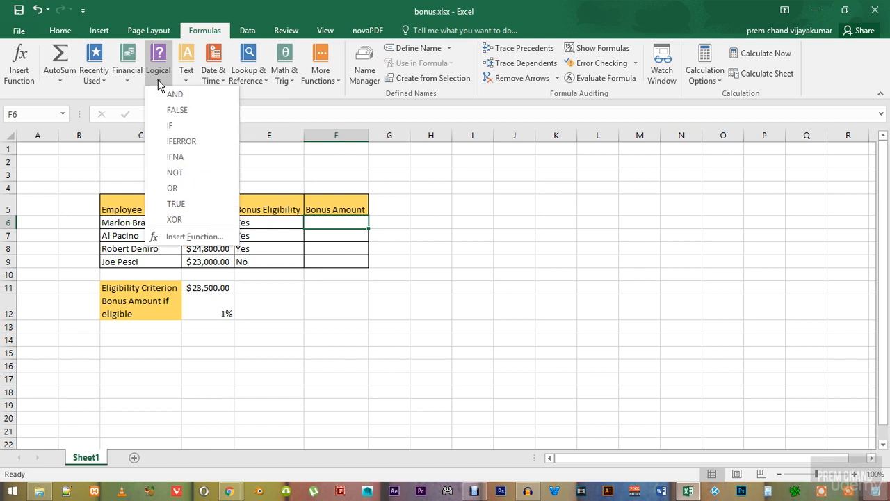
pyautogui.click(171, 125)
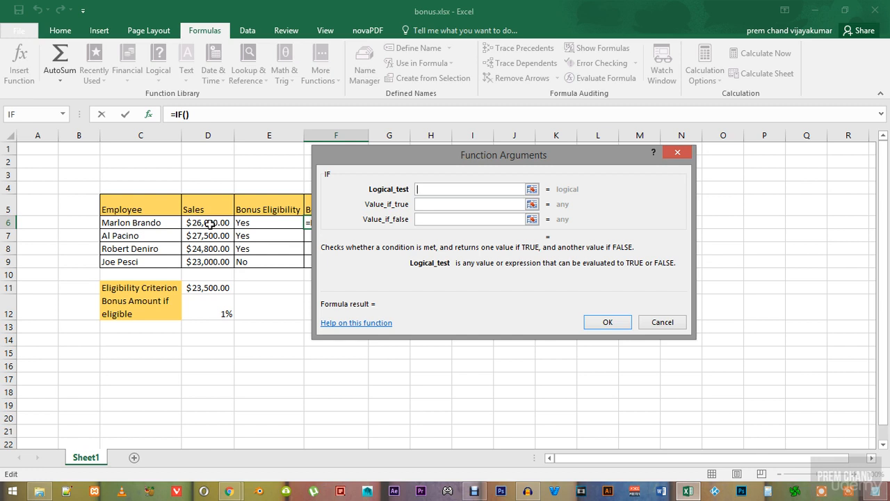
# - Set the logical test of the bonus amount formula to D6>=$D$11, with D11 as an absolute reference
pyautogui.click(208, 224)
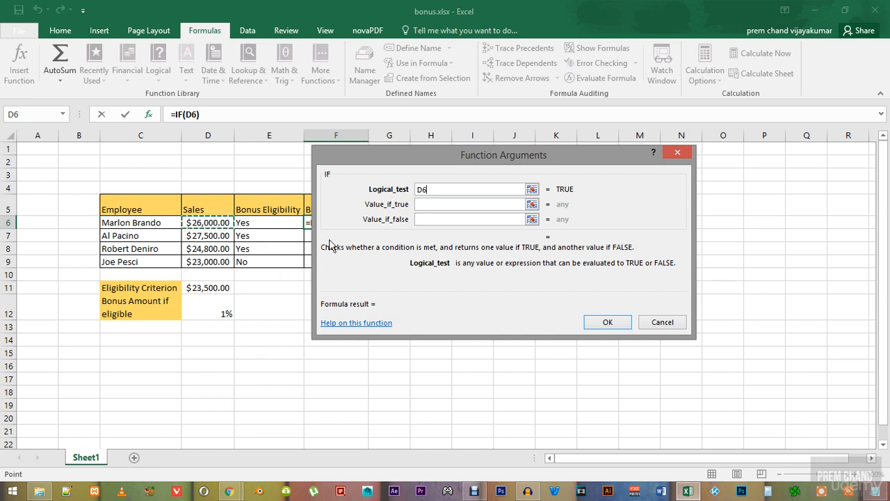
pyautogui.click(435, 189)
pyautogui.write('>')
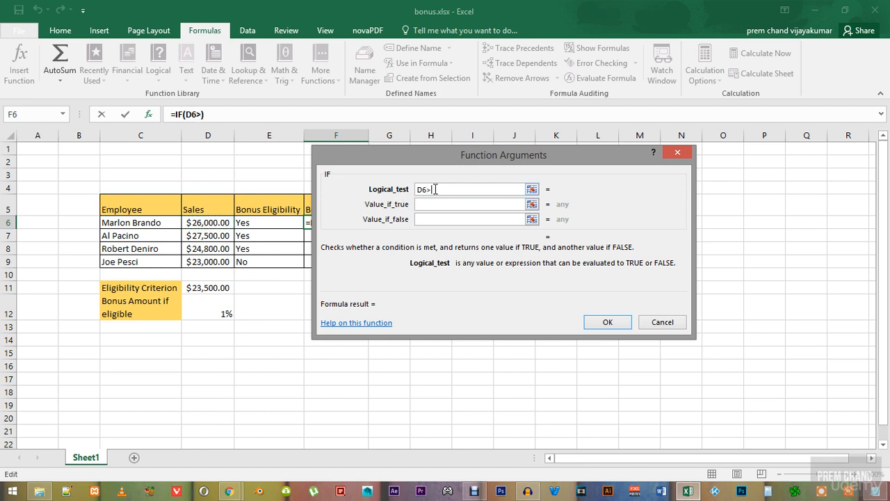
pyautogui.write('=')
pyautogui.click(215, 289)
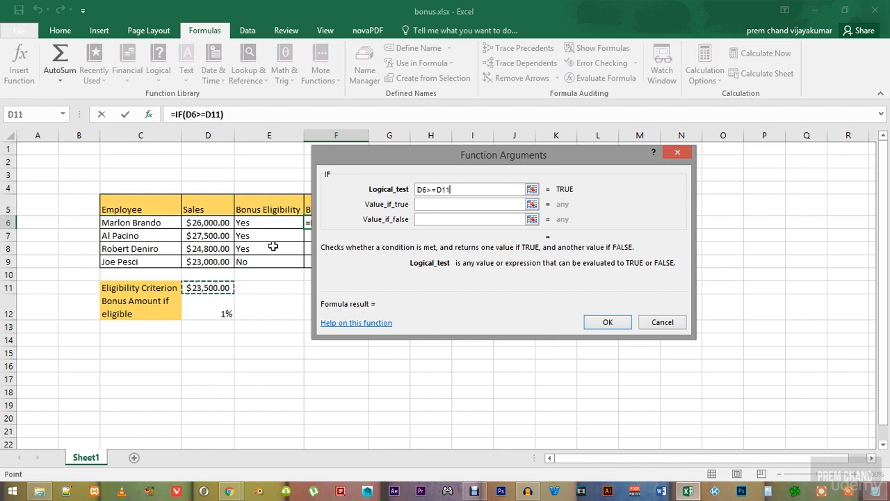
pyautogui.press('F4')
# - Make the bonus amount formula in F6 return $D$12*D6 when the test is true, with D12 as an absolute reference
pyautogui.click(437, 203)
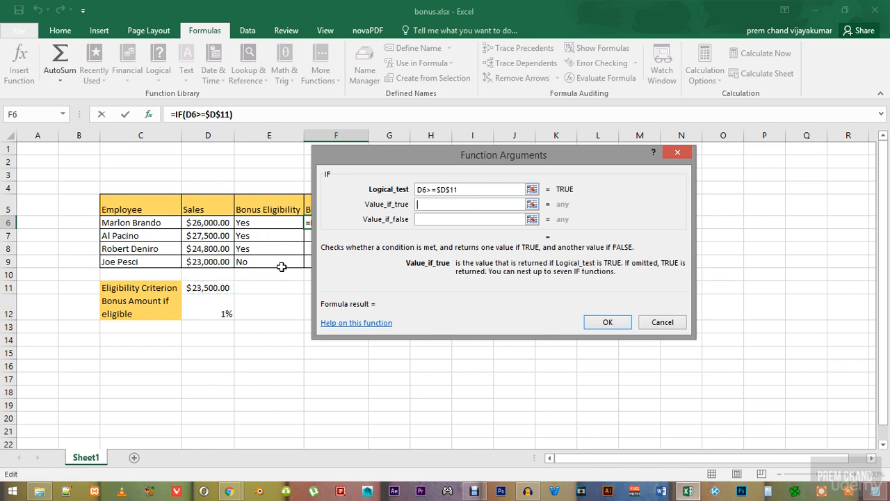
pyautogui.click(216, 309)
pyautogui.press('F4')
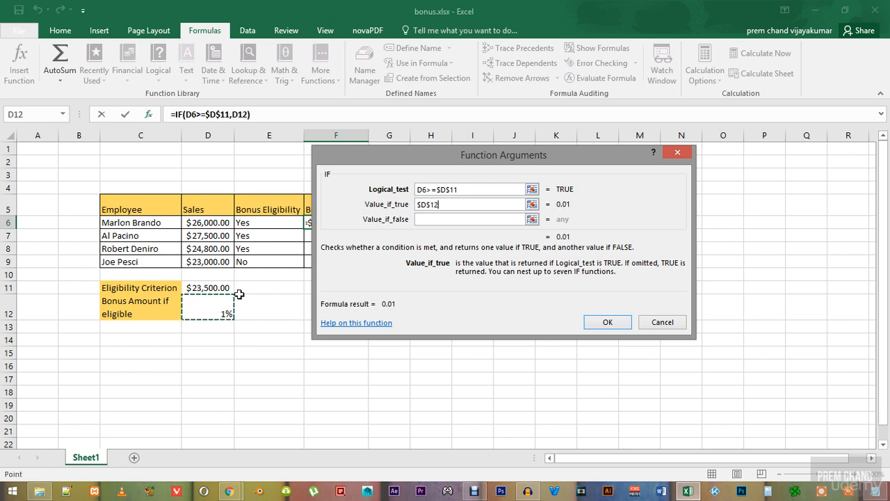
pyautogui.write('*')
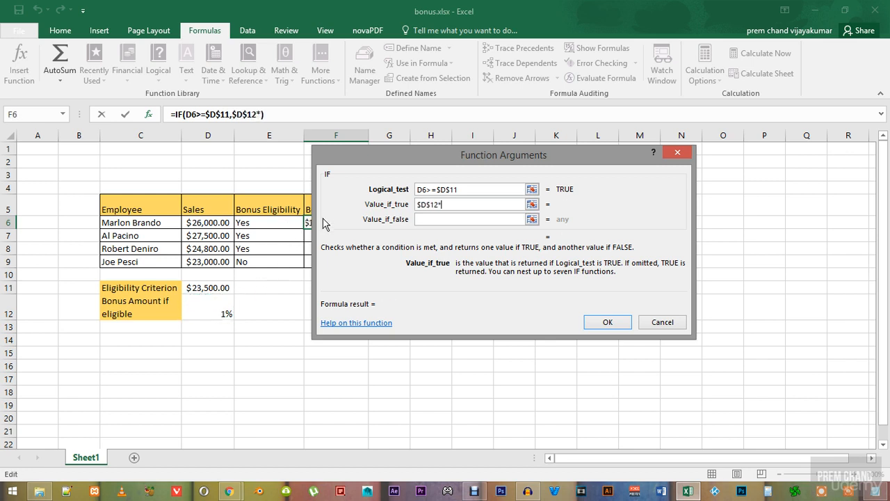
pyautogui.click(211, 224)
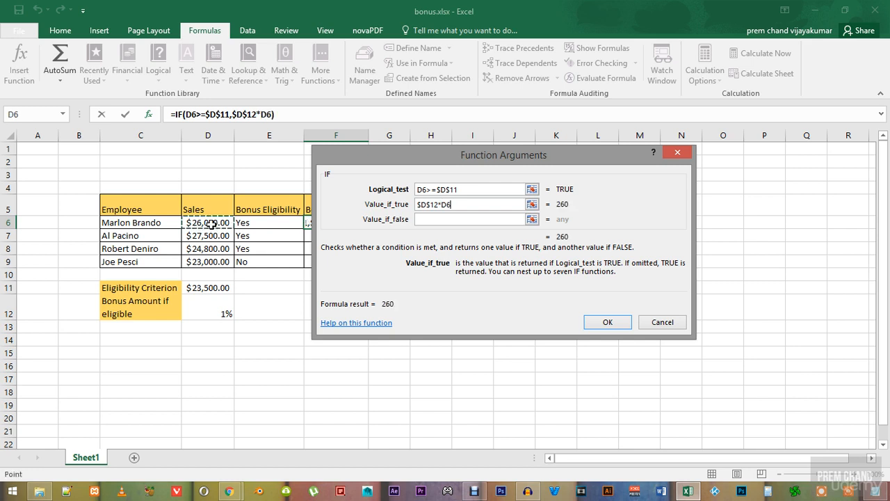
# - Make the F6 formula return 0 when the test is false, and enter it
pyautogui.click(428, 220)
pyautogui.write('0')
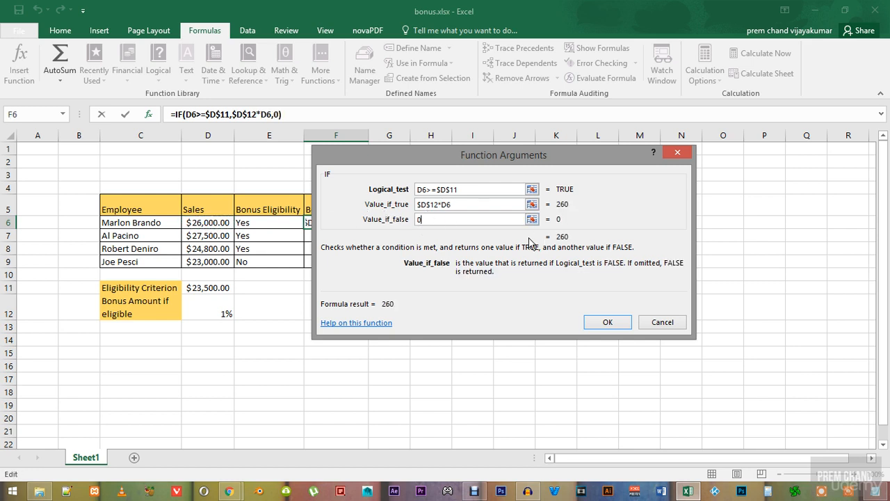
pyautogui.click(615, 324)
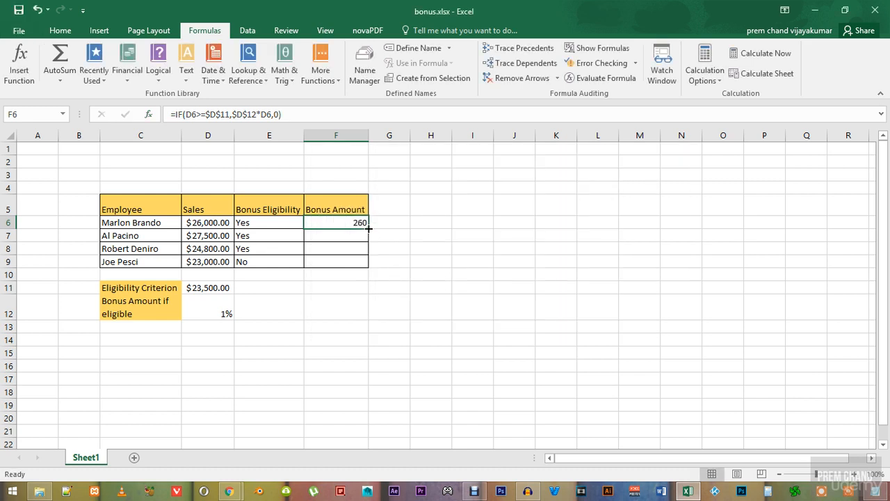
# - Copy the bonus amount formula from F6 down through F9 and deselect the filled range
pyautogui.moveTo(369, 228); pyautogui.dragTo(369, 268)
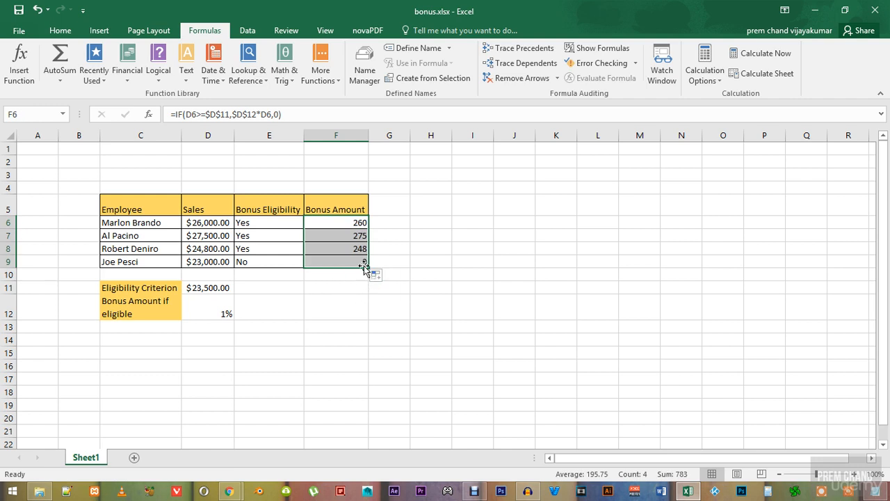
pyautogui.click(349, 301)
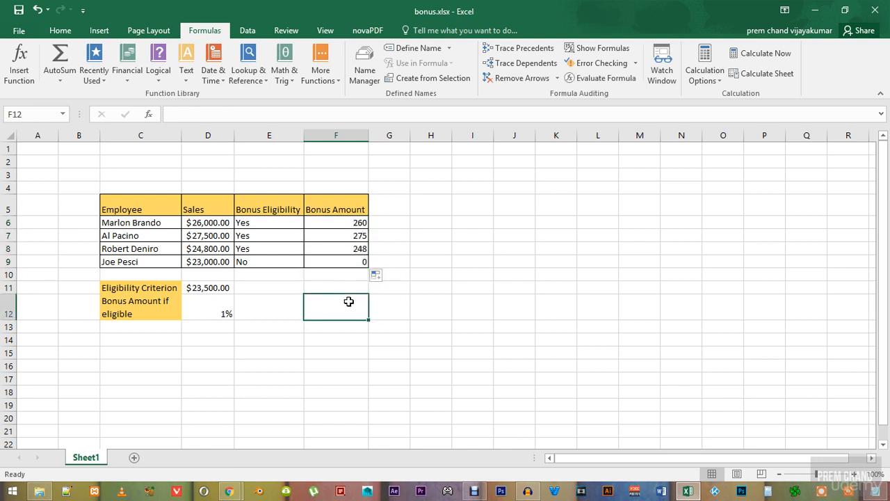
pyautogui.click(399, 299)
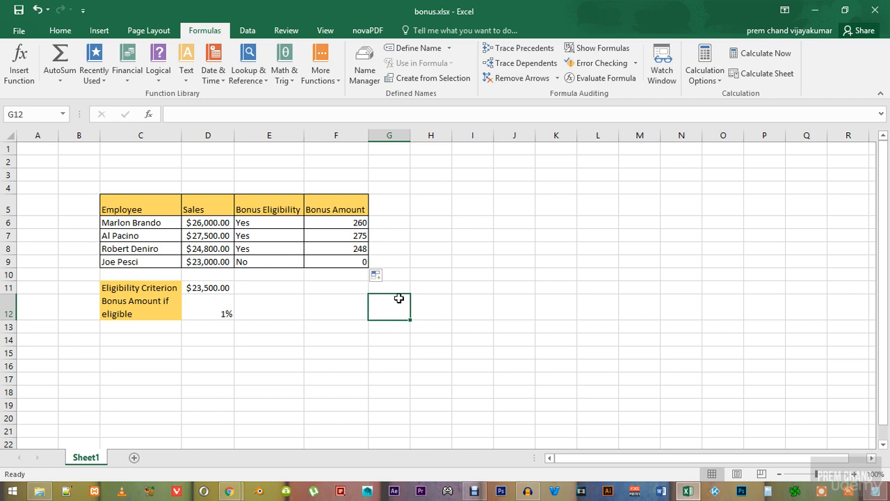